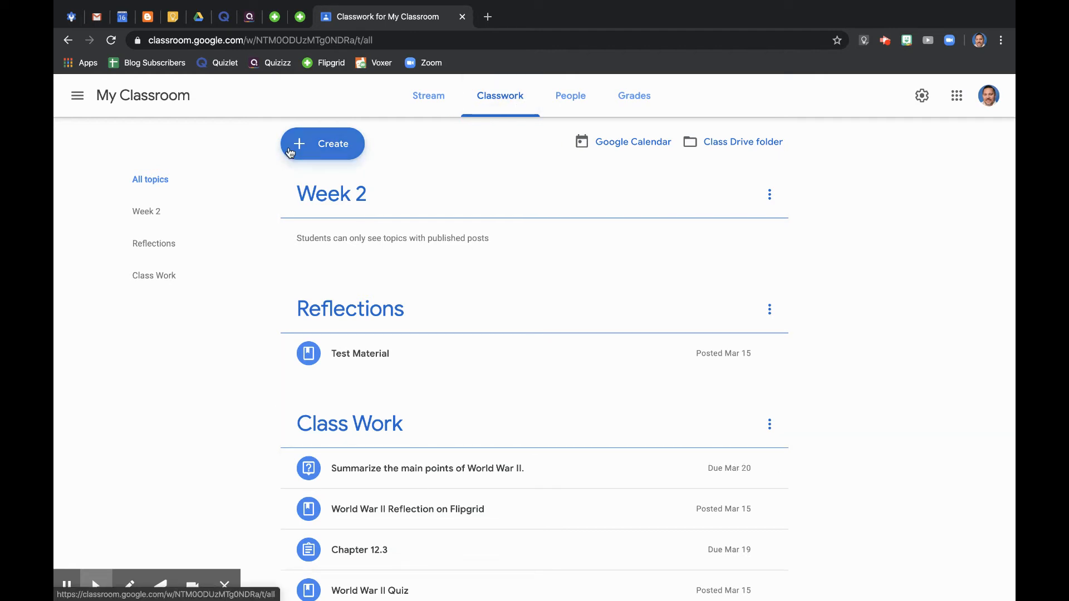
Create a short answer question reading "What is your favorite superhero and why?"
{"action": "left_click", "coordinate": [327, 149]}
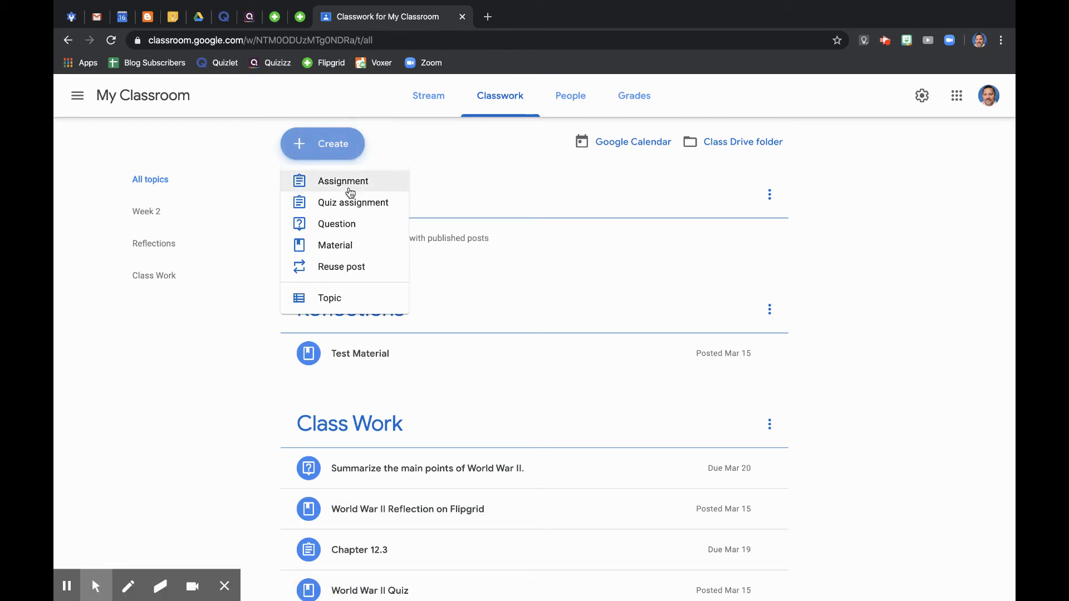
{"action": "left_click", "coordinate": [356, 227]}
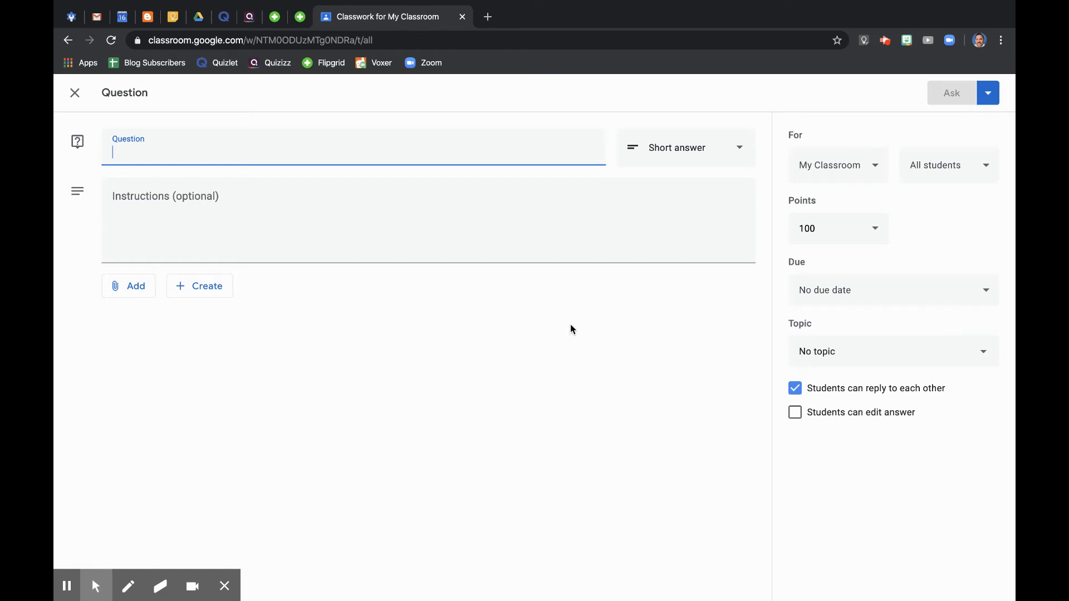
{"action": "left_click", "coordinate": [703, 149]}
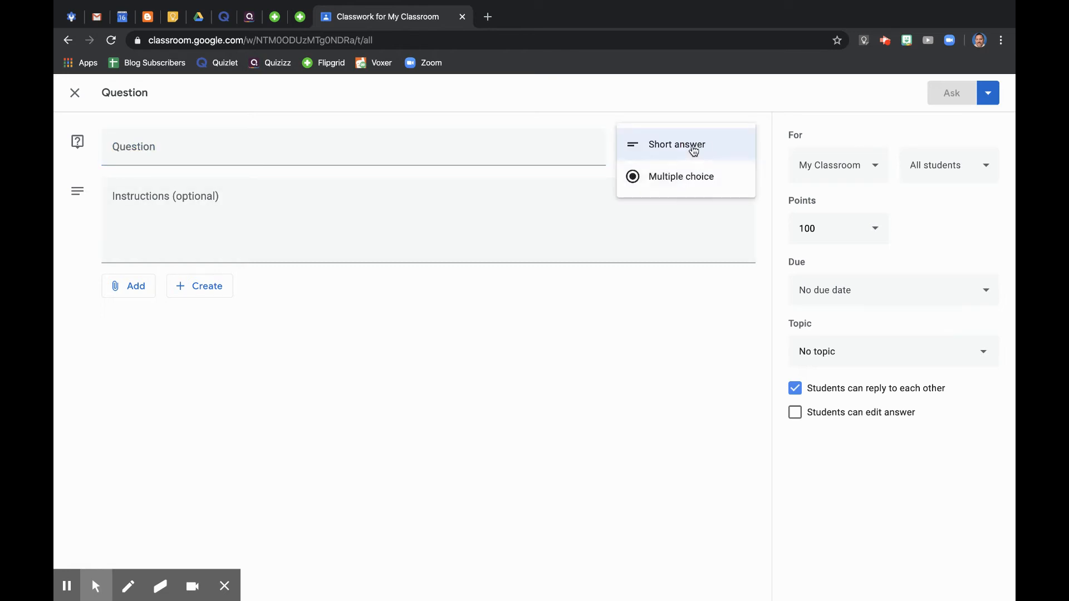
{"action": "left_click", "coordinate": [694, 152]}
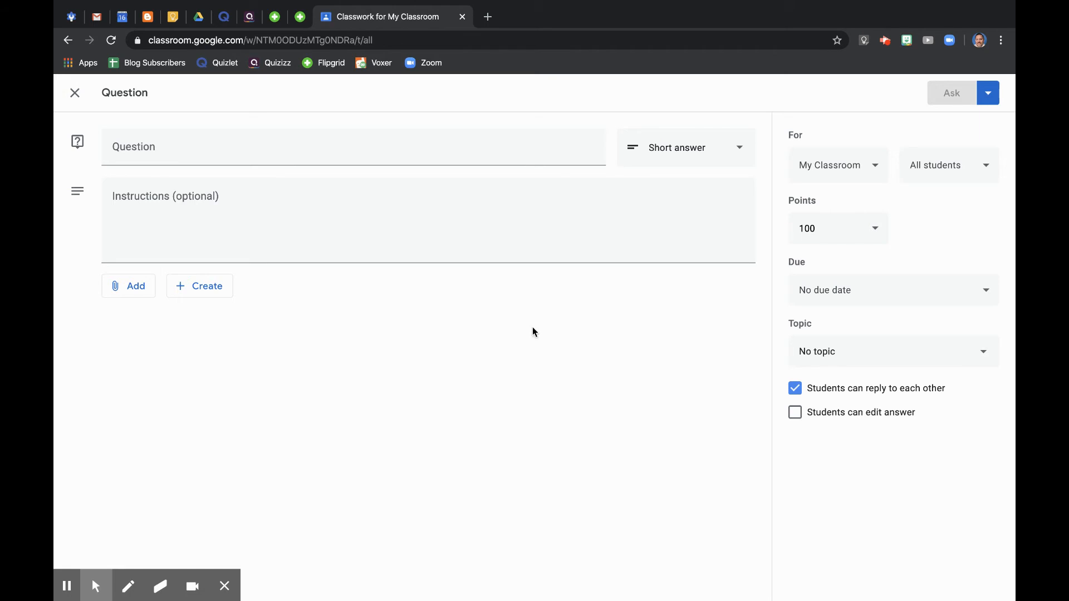
{"action": "left_click", "coordinate": [338, 154]}
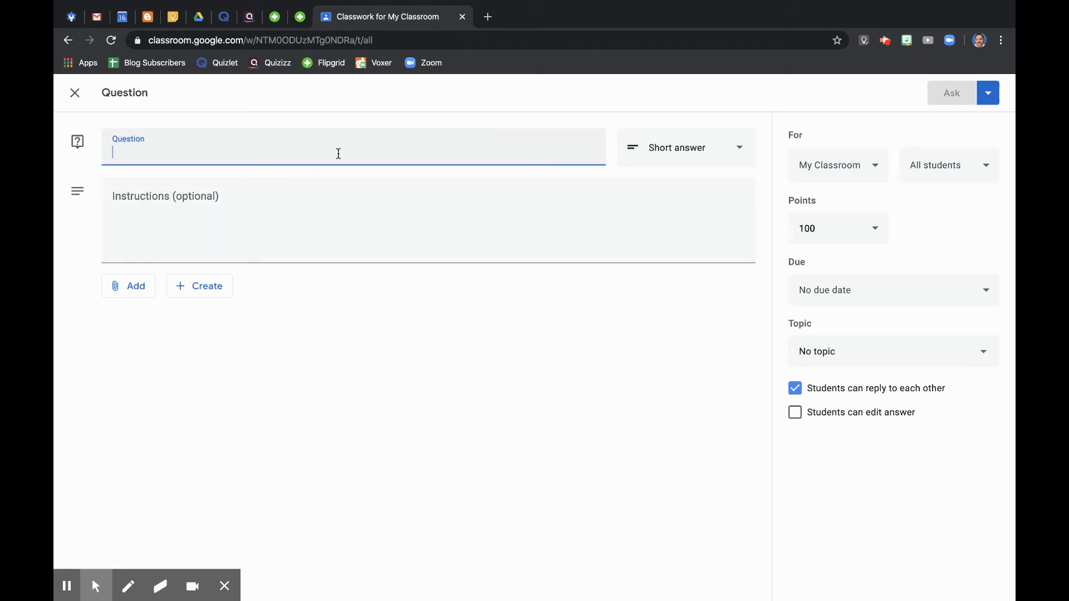
{"action": "type", "text": "What is your "}
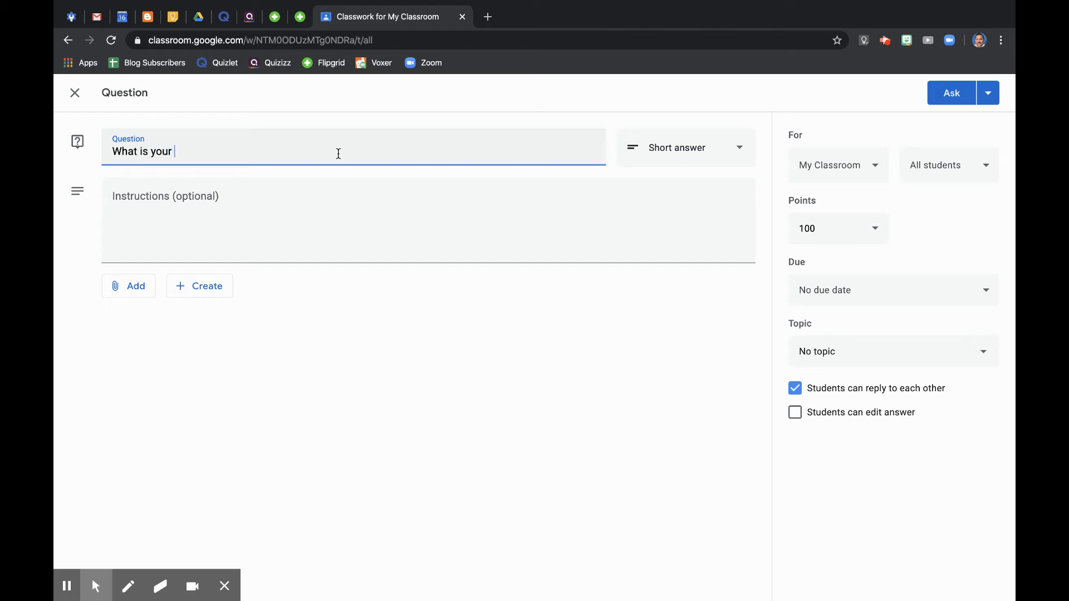
{"action": "type", "text": "favorite superhero and why?"}
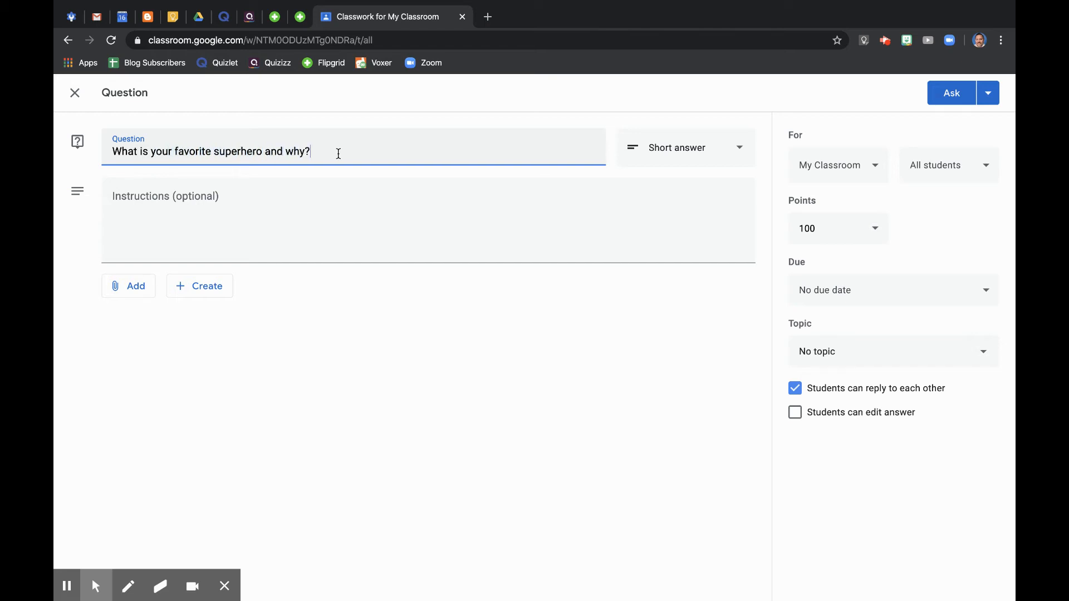
Enter the question's instructions as "Please reply to at least 3 classmates."
{"action": "left_click", "coordinate": [322, 206]}
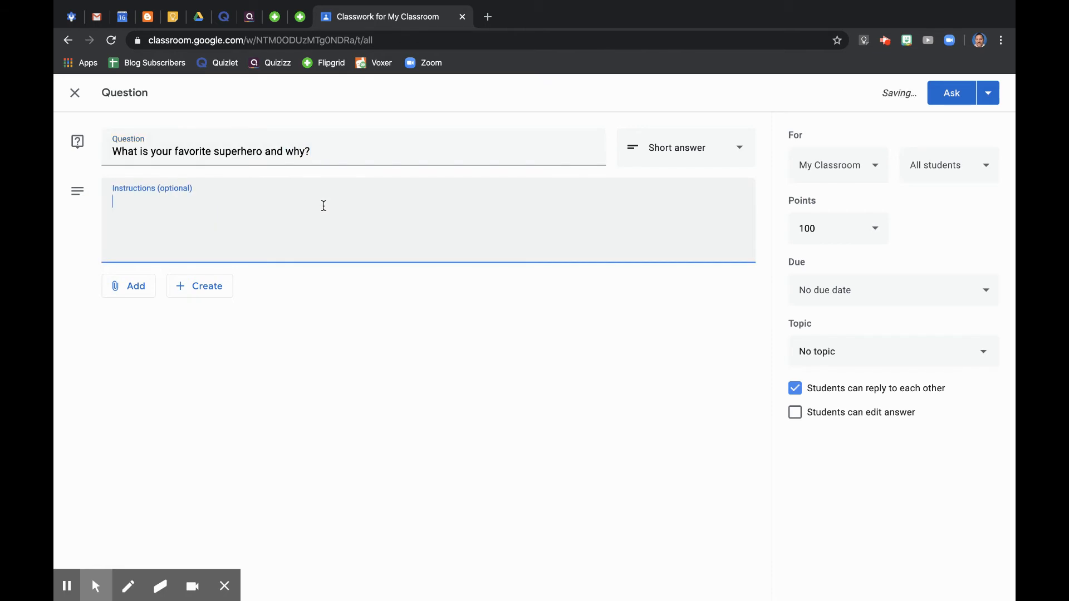
{"action": "type", "text": "Please reply to at "}
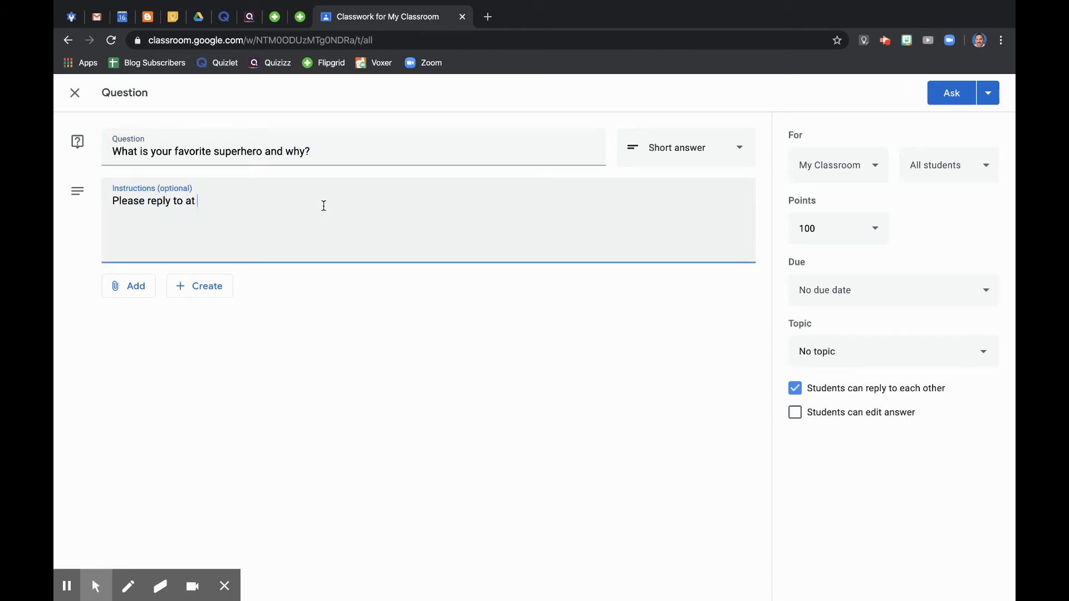
{"action": "type", "text": "least 3 classmates."}
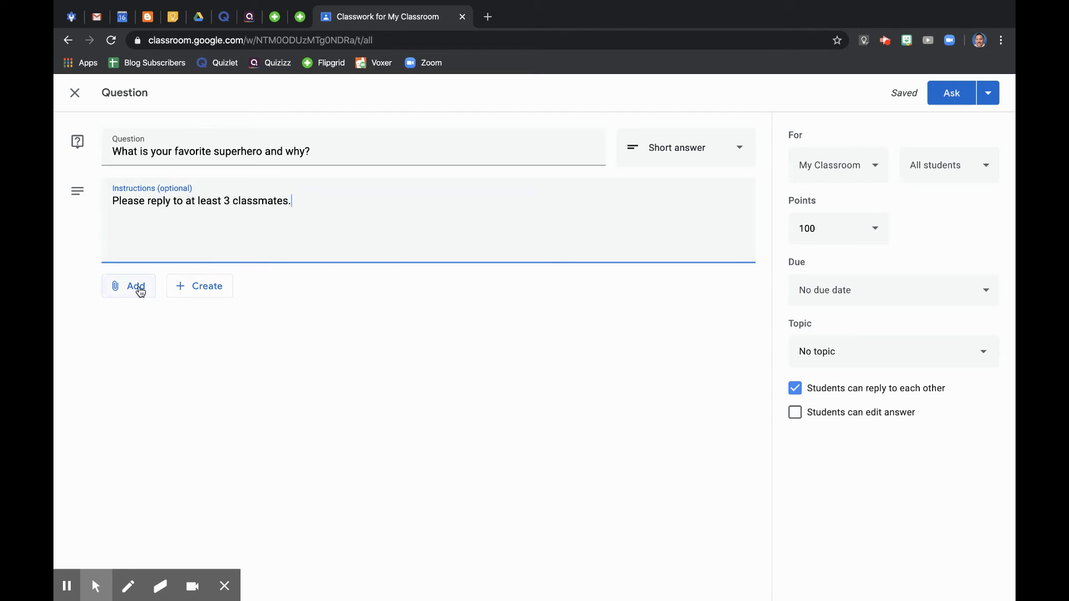
{"action": "left_click", "coordinate": [140, 292]}
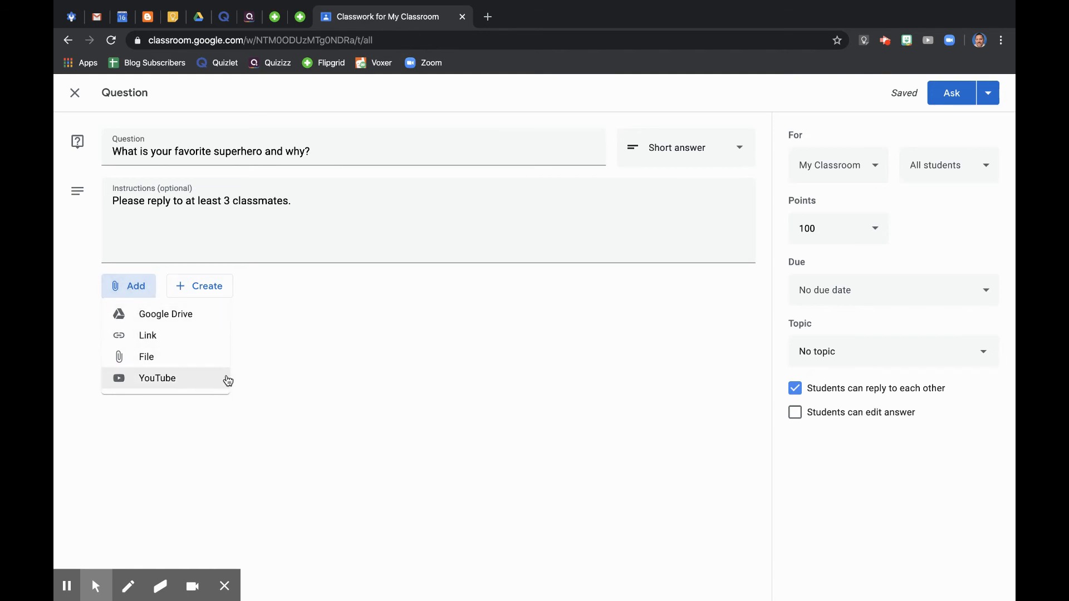
{"action": "left_click", "coordinate": [363, 340]}
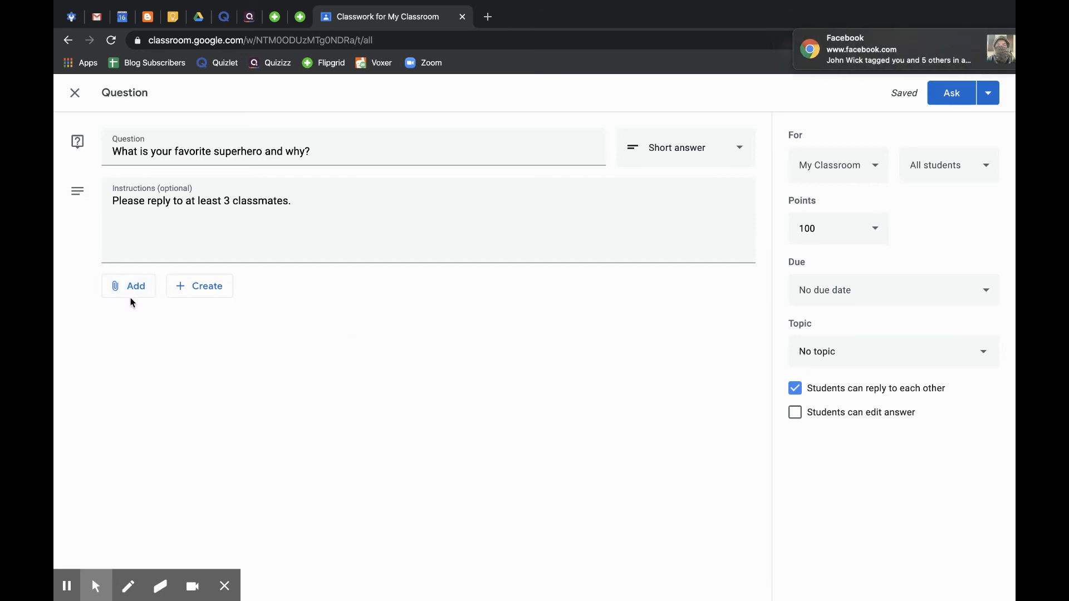
Set the question's point value to 20
{"action": "left_click", "coordinate": [875, 229]}
{"action": "double_click", "coordinate": [829, 231]}
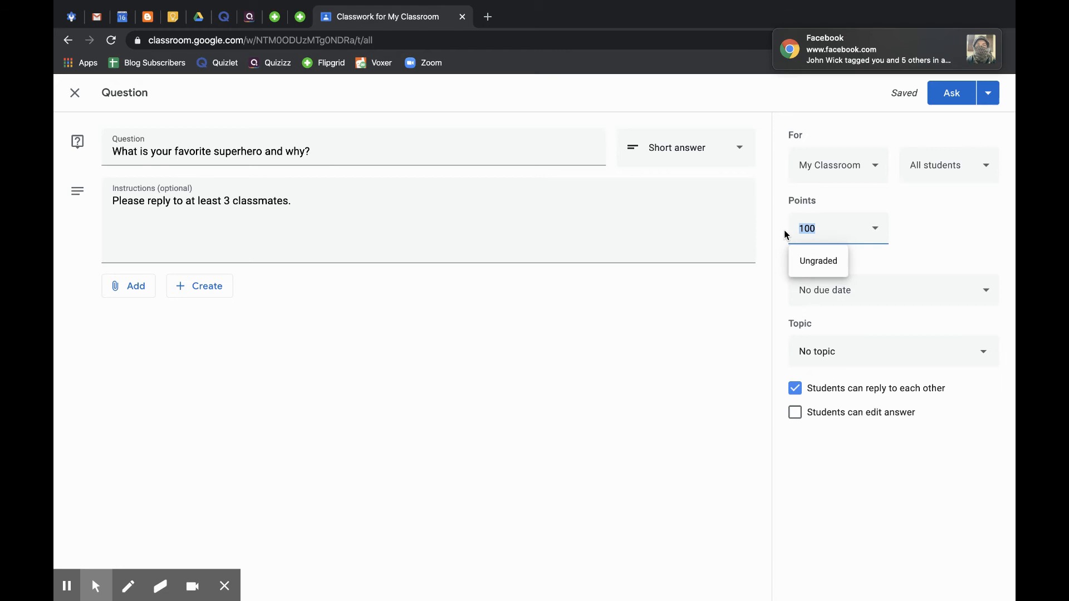
{"action": "type", "text": "20"}
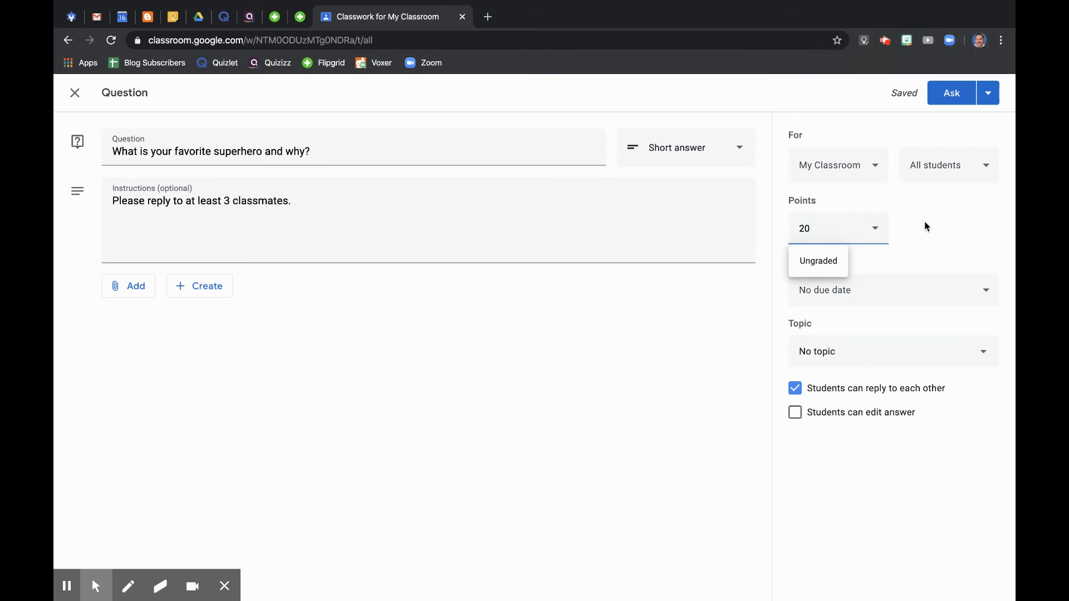
{"action": "left_click", "coordinate": [922, 229]}
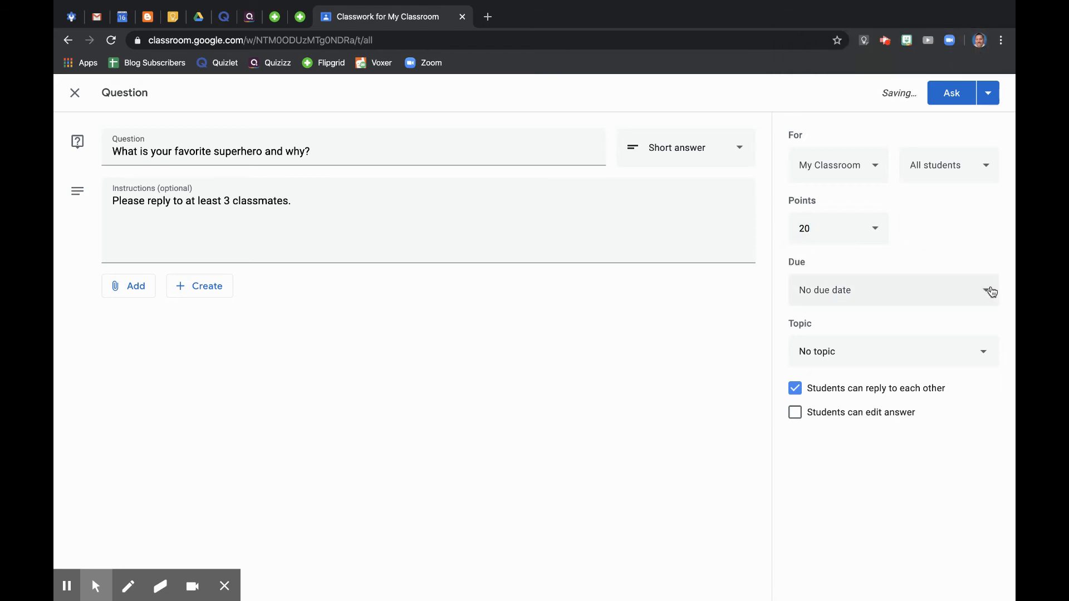
Set the question's due date to April 24, 2020 and post it to the class
{"action": "left_click", "coordinate": [991, 291]}
{"action": "left_click", "coordinate": [933, 339]}
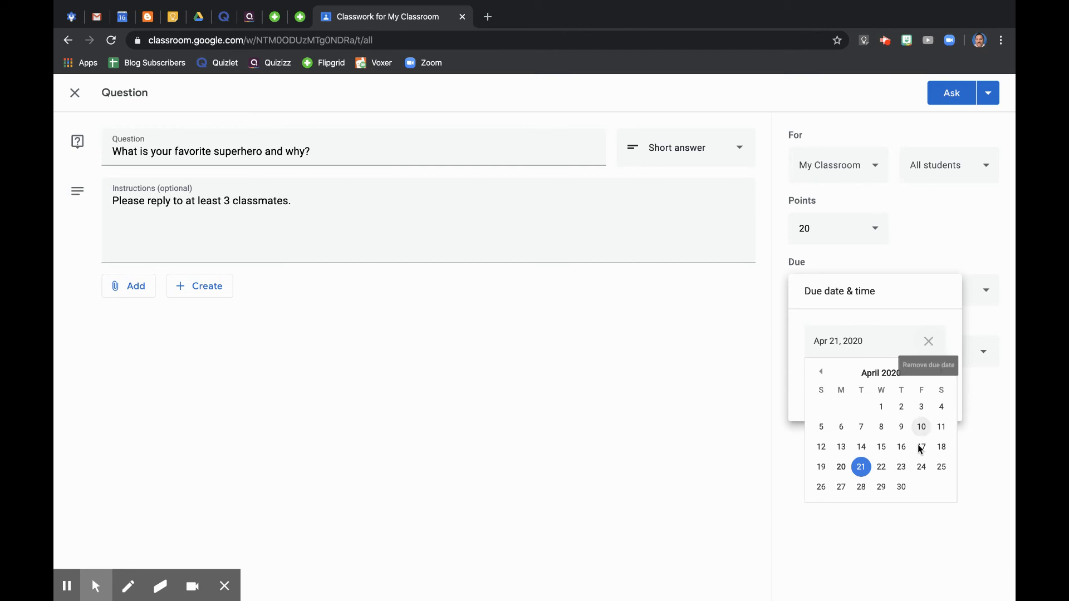
{"action": "left_click", "coordinate": [921, 467]}
{"action": "left_click", "coordinate": [894, 457]}
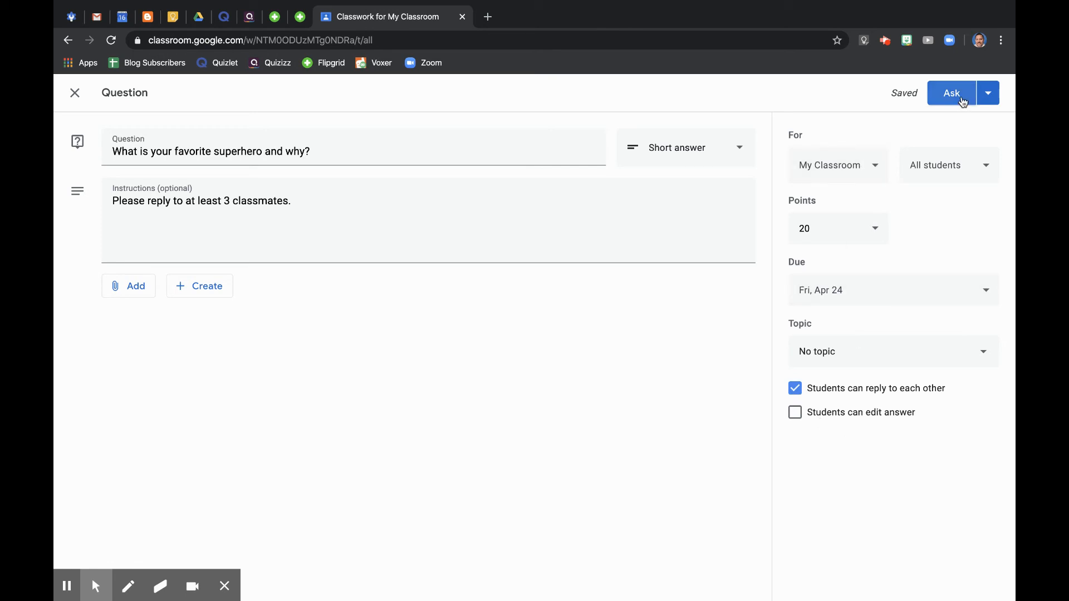
{"action": "left_click", "coordinate": [952, 99]}
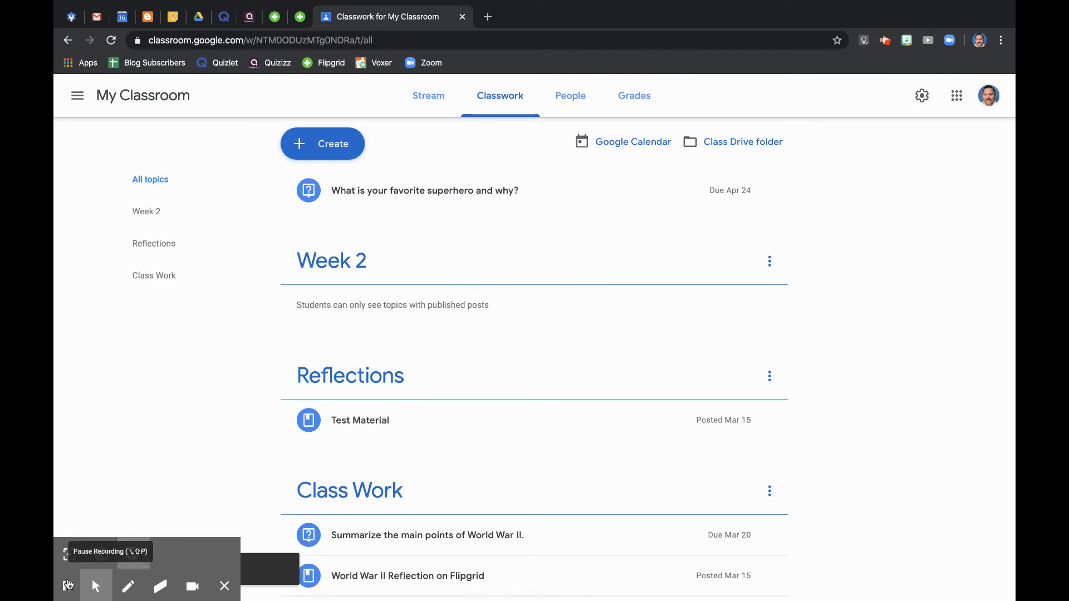
Switch to the student's Google Classroom window and open the full page of the favorite superhero question
{"action": "left_click", "coordinate": [68, 586]}
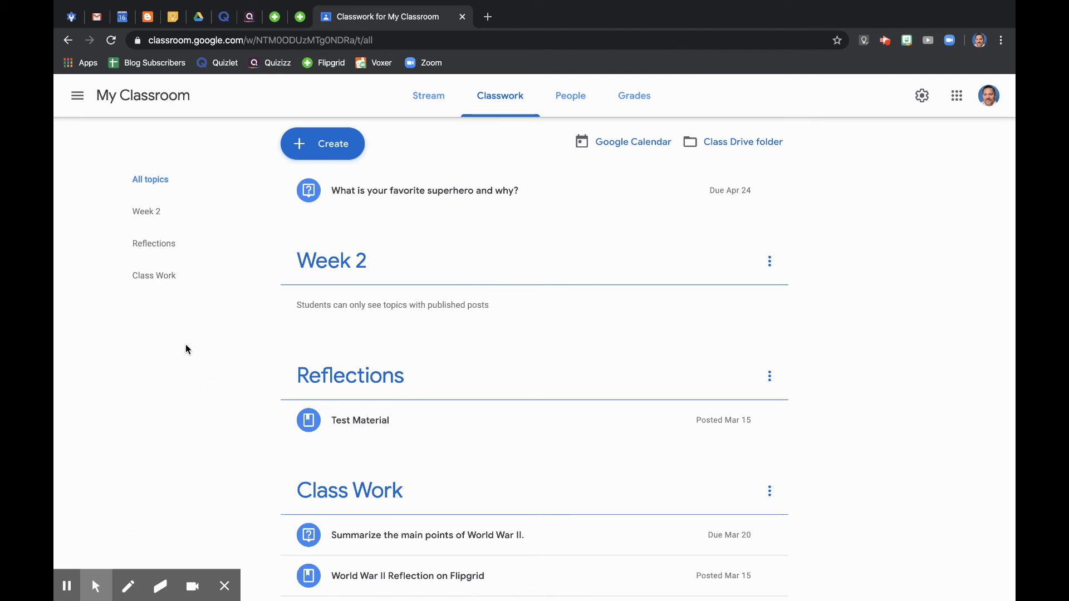
{"action": "key", "text": "ctrl+Left"}
{"action": "key", "text": "ctrl+Left"}
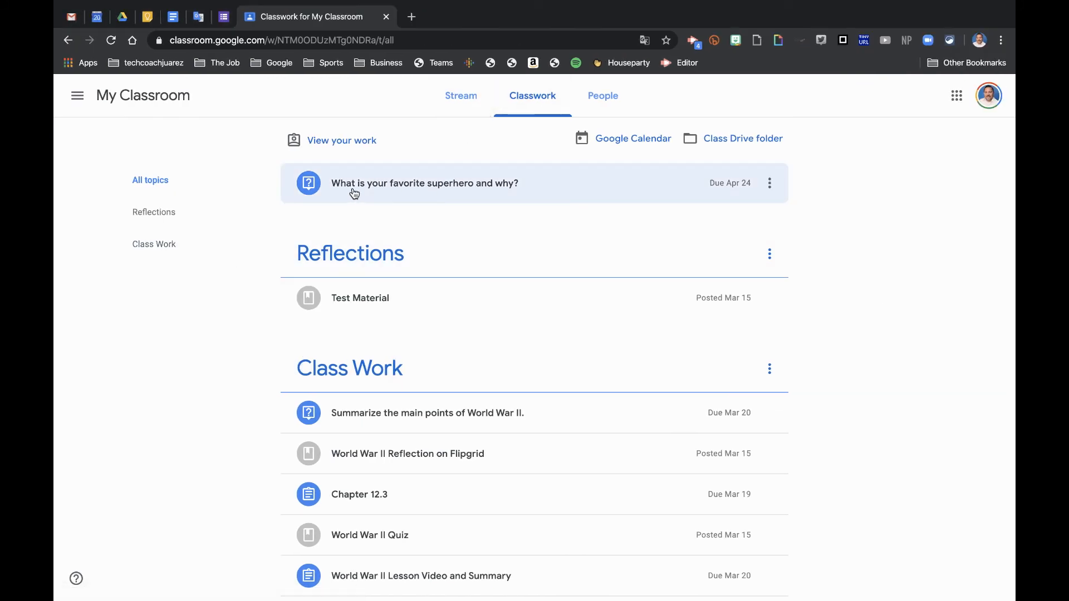
{"action": "left_click", "coordinate": [550, 189]}
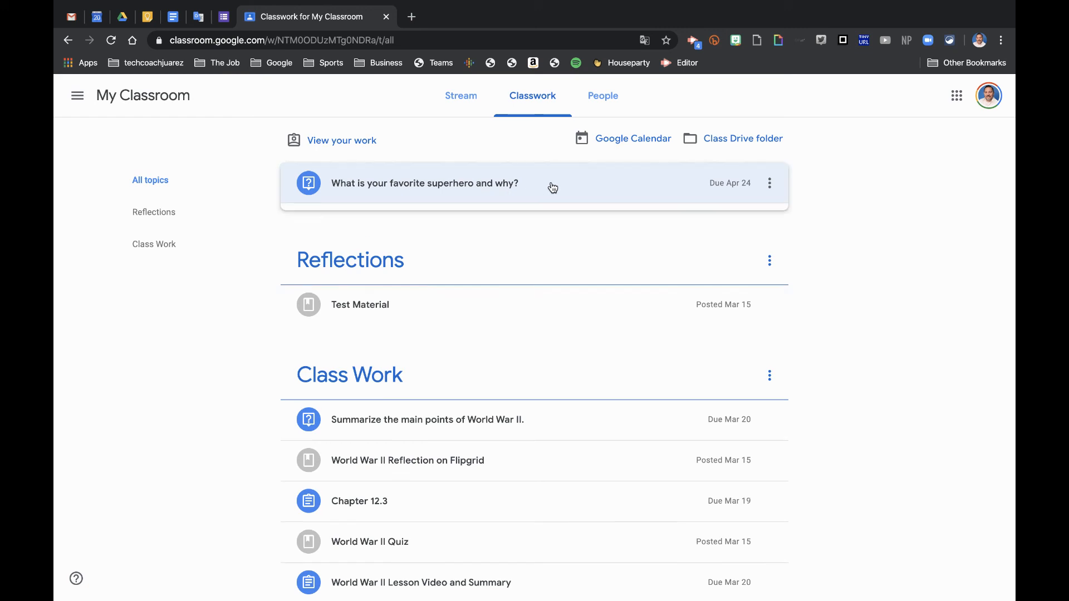
{"action": "left_click", "coordinate": [342, 284]}
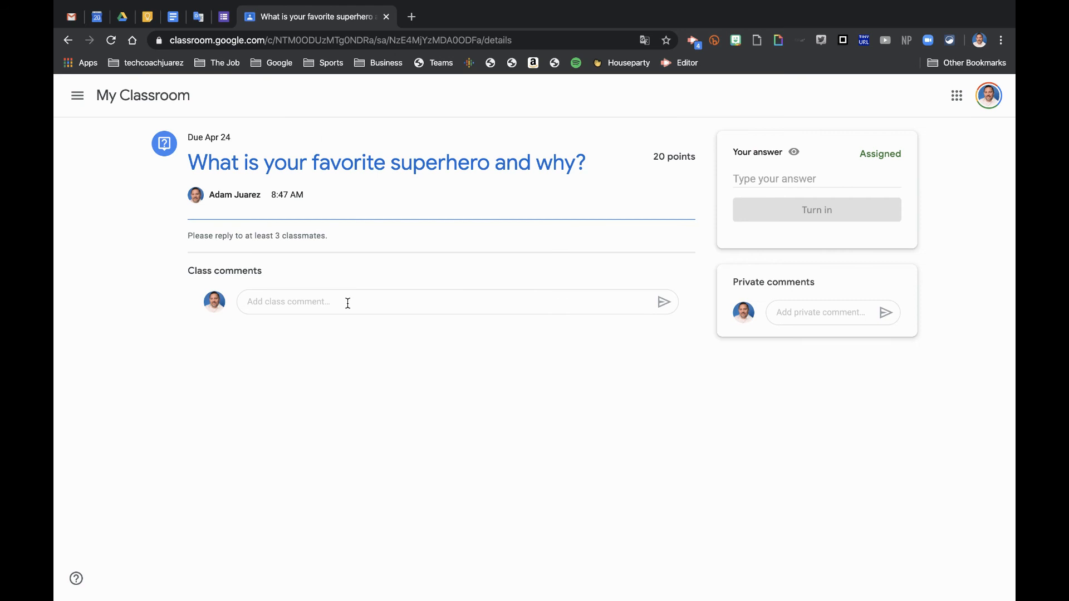
Begin the student's answer with "I am torn between IronMan and Captain America."
{"action": "left_click", "coordinate": [766, 175]}
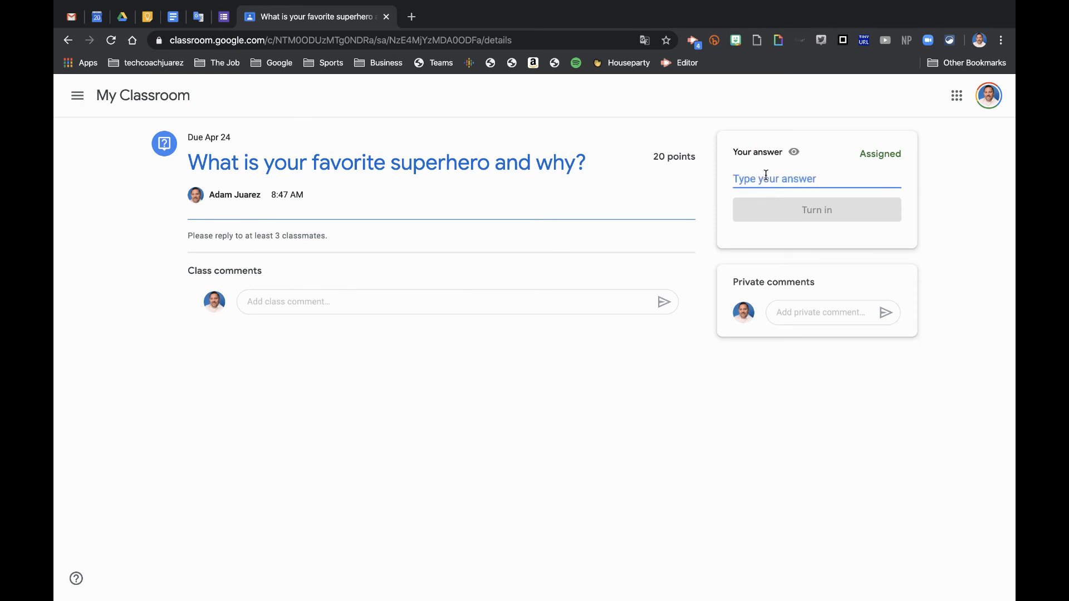
{"action": "type", "text": "I am torn between IronMan and Cap"}
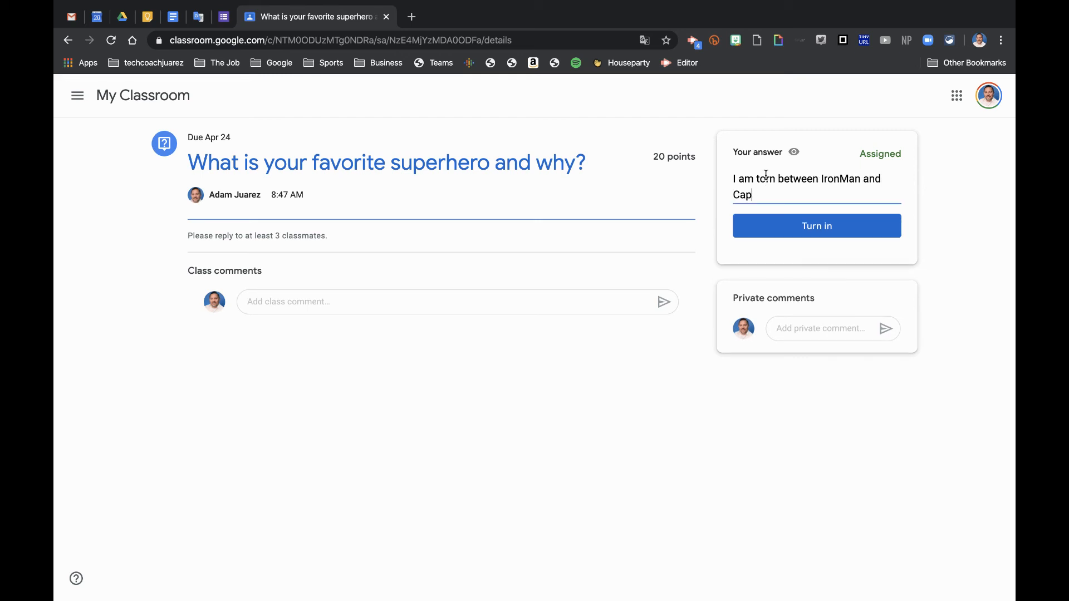
{"action": "type", "text": "tain Americ"}
{"action": "type", "text": "A"}
{"action": "type", "text": "a. "}
Complete the answer with "IronMan is cool with cool gadgets, but Cap is very inspirational." and turn it in
{"action": "type", "text": "IronMan i"}
{"action": "type", "text": "s co"}
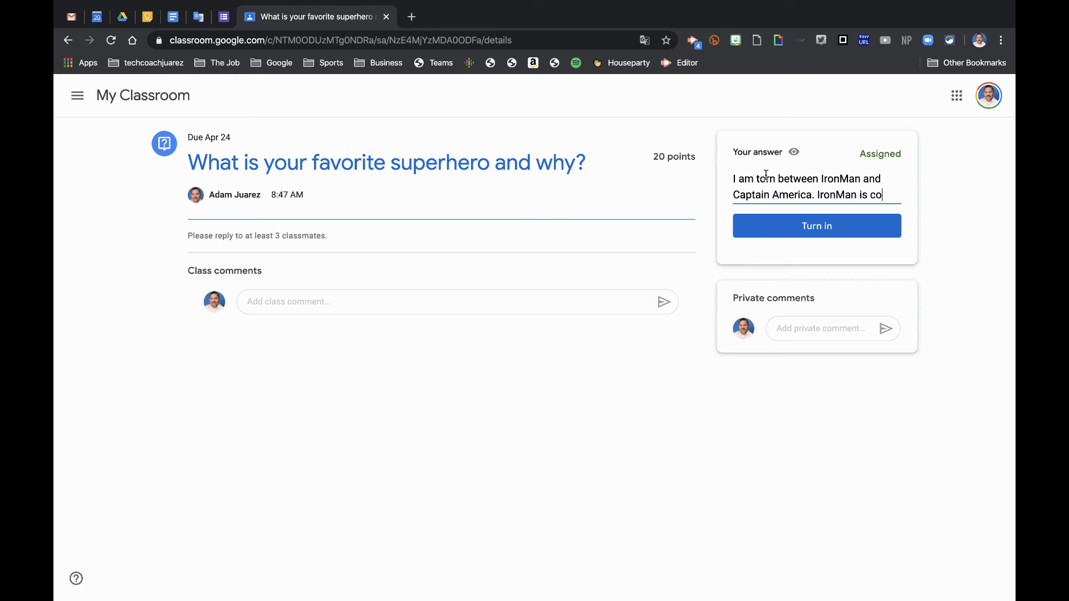
{"action": "type", "text": "ol with coo"}
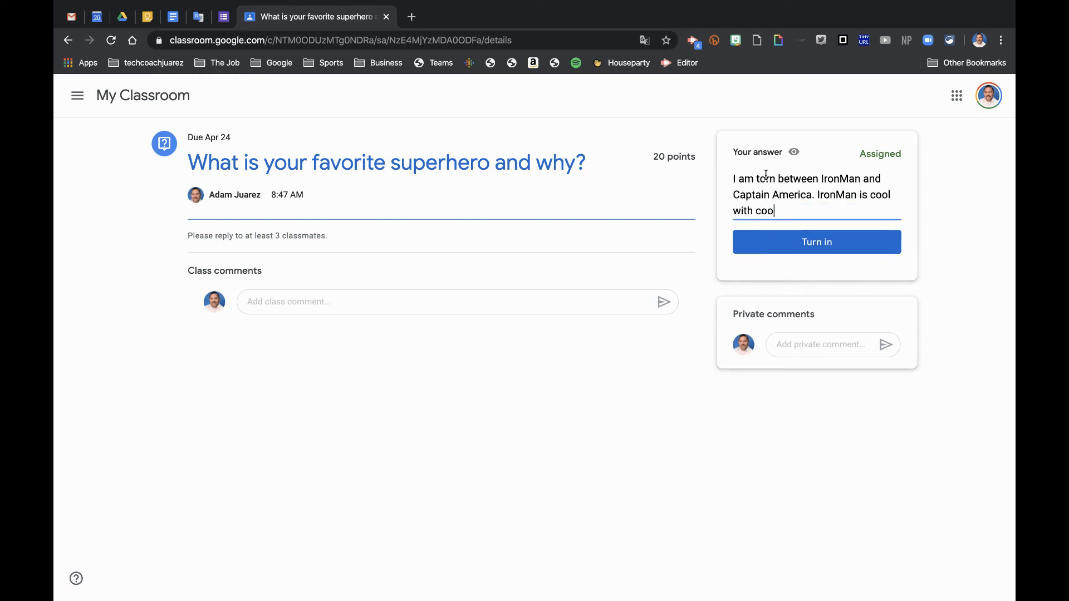
{"action": "type", "text": "l gadgt"}
{"action": "key", "text": "BackSpace"}
{"action": "type", "text": "ets, but Capt"}
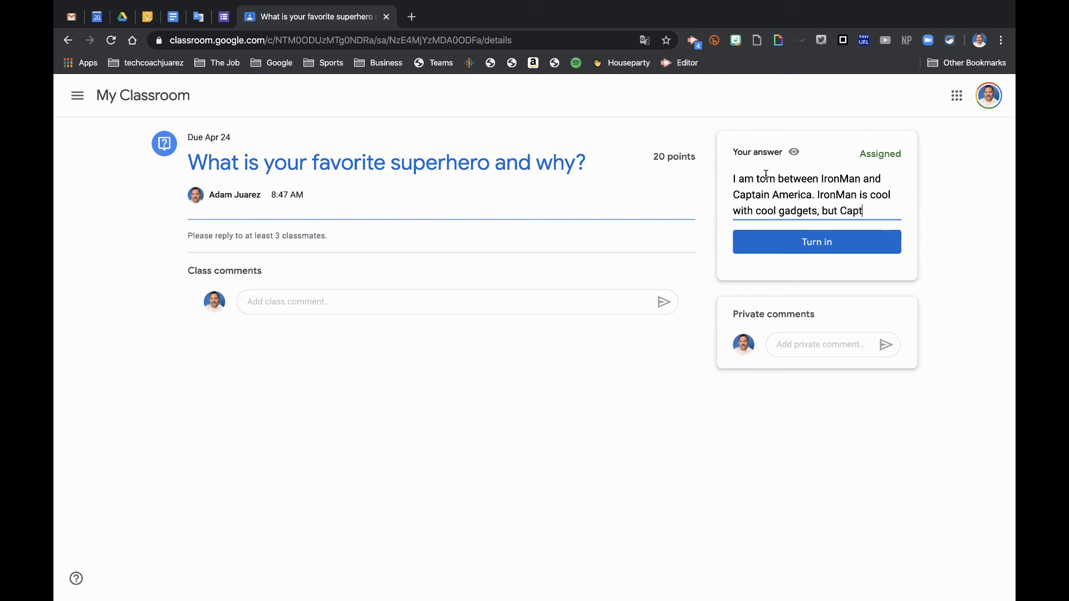
{"action": "key", "text": "BackSpace"}
{"action": "type", "text": "is very is"}
{"action": "key", "text": "BackSpace"}
{"action": "type", "text": "nspirational."}
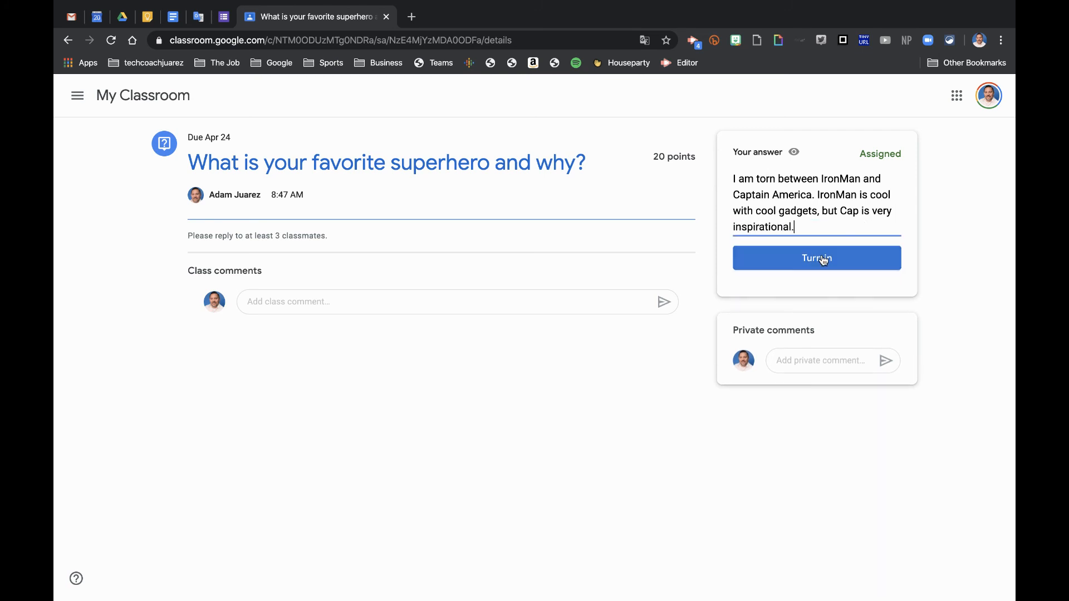
{"action": "left_click", "coordinate": [736, 263]}
{"action": "left_click", "coordinate": [617, 374]}
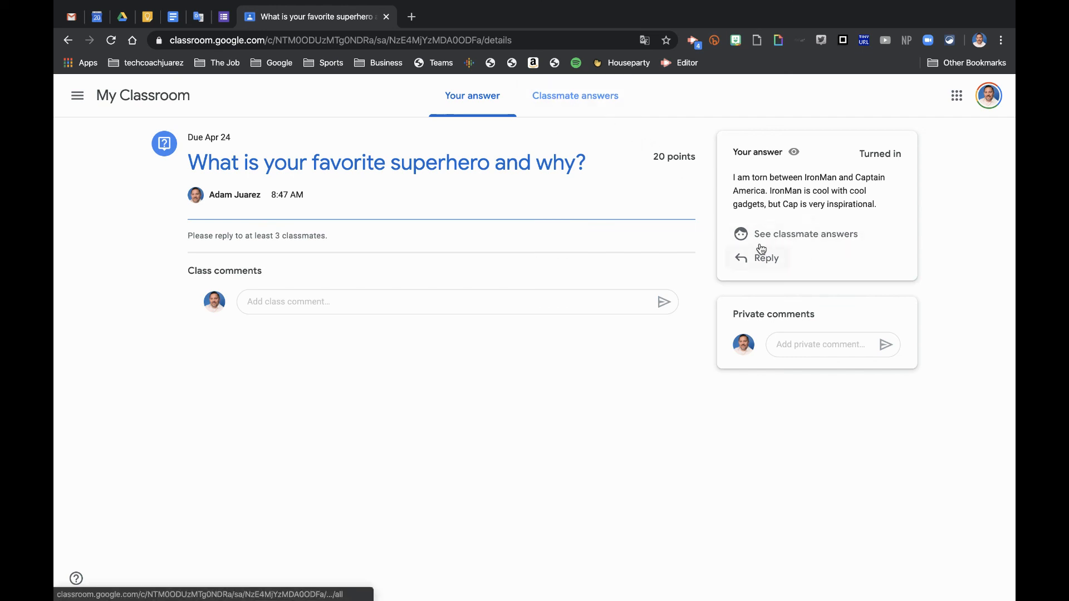
Open the classmate answers and post the reply "To reply" under the superhero answer
{"action": "left_click", "coordinate": [611, 110]}
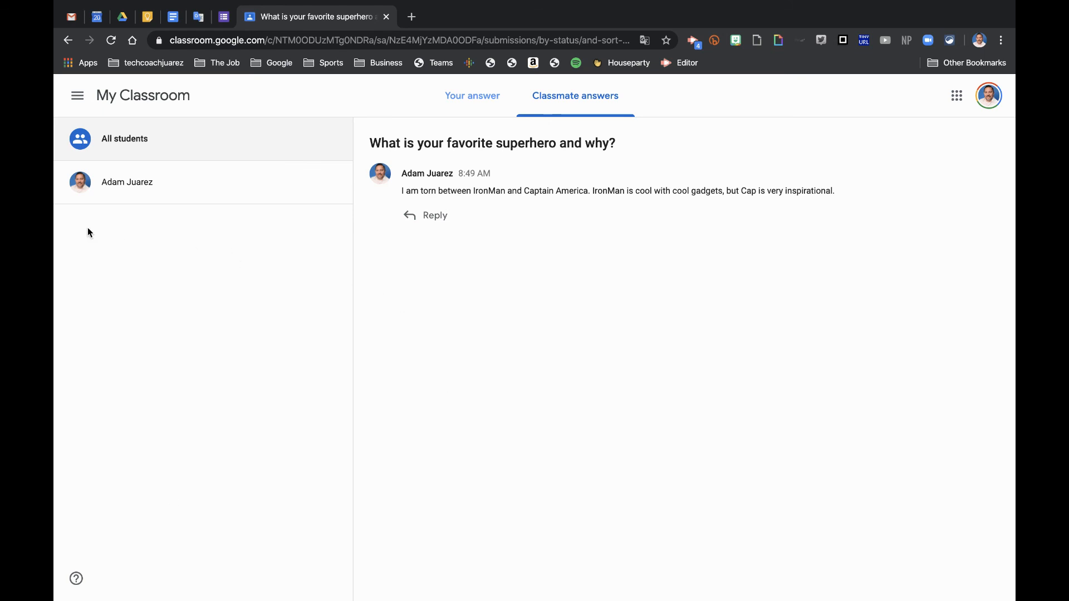
{"action": "left_click", "coordinate": [443, 217]}
{"action": "type", "text": "To reply"}
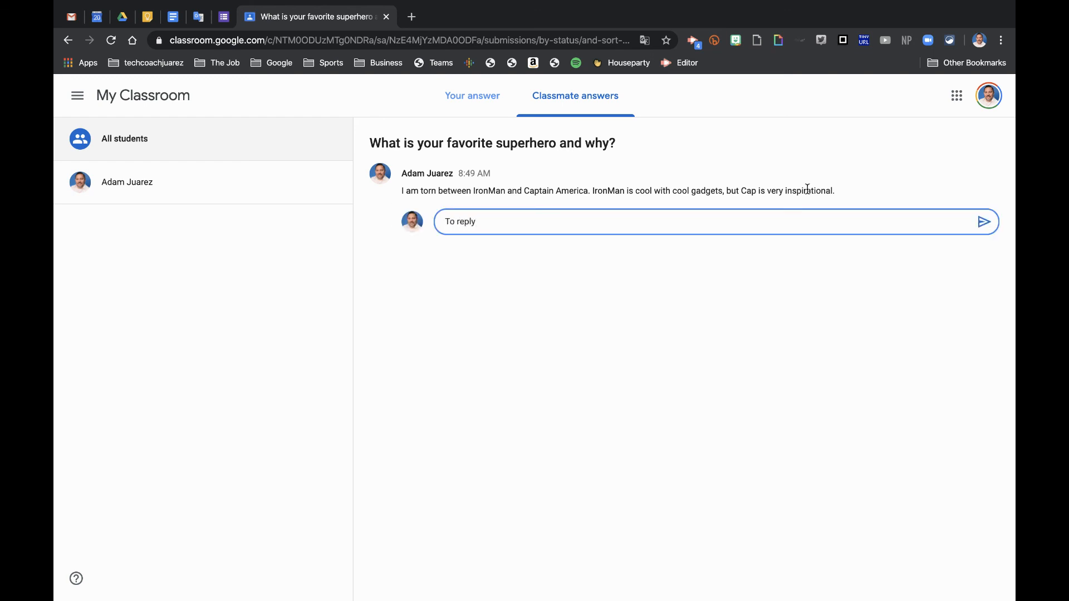
{"action": "left_click", "coordinate": [983, 221]}
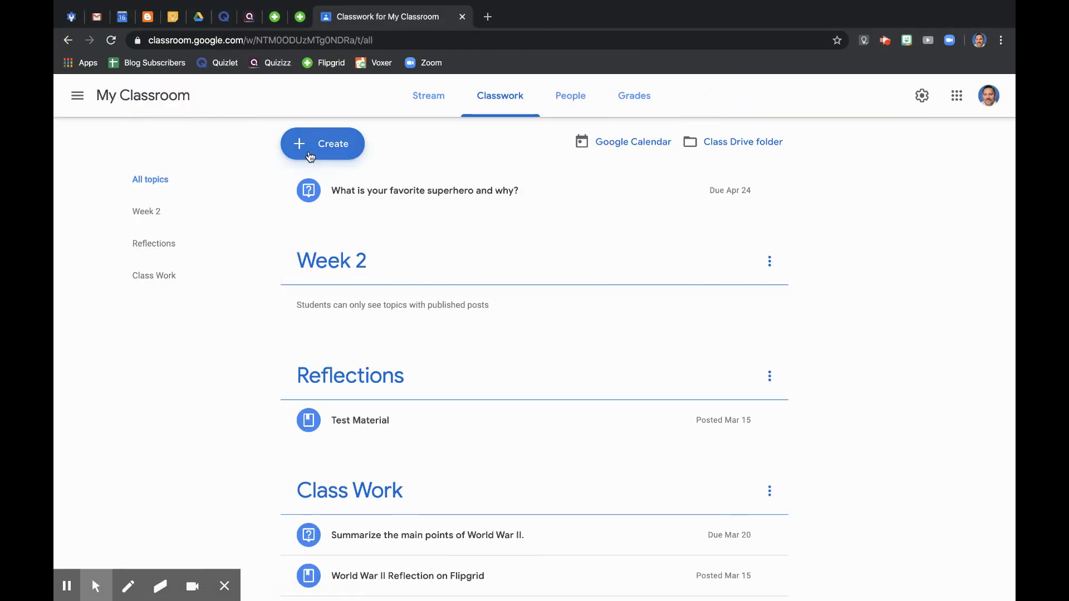
In the teacher's classroom window, open the superhero question's student answers and examine the submitted answer, its reply and the student list
{"action": "left_click", "coordinate": [441, 195]}
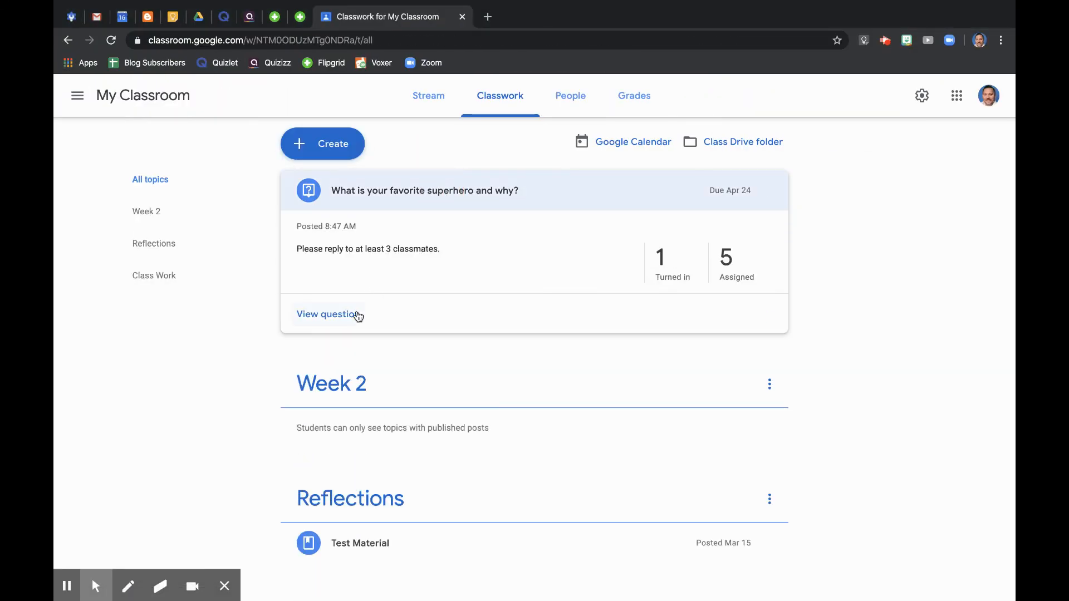
{"action": "left_click", "coordinate": [359, 314]}
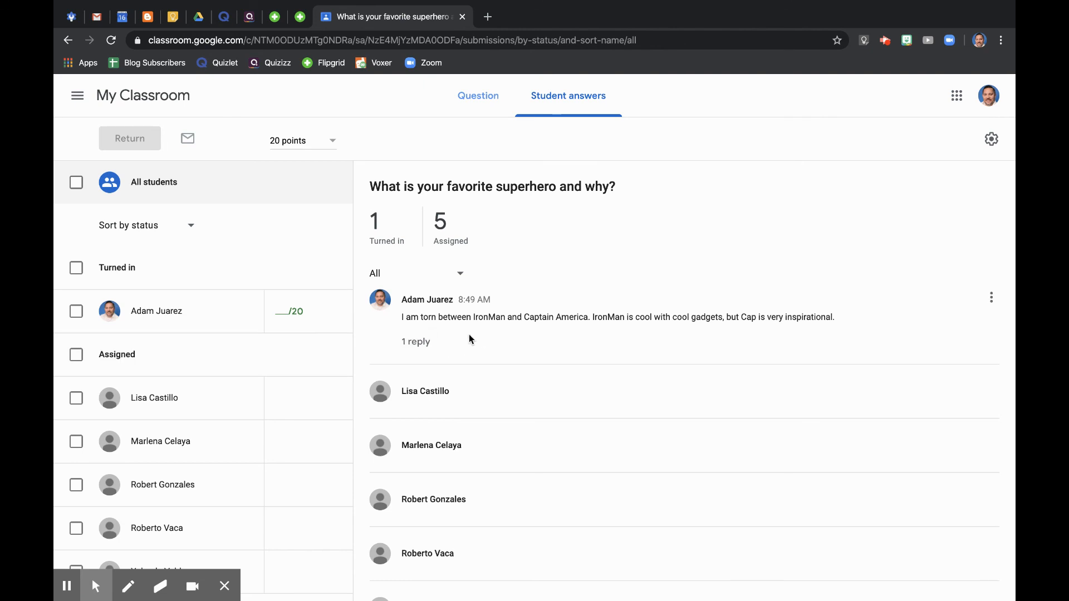
{"action": "left_click", "coordinate": [418, 342]}
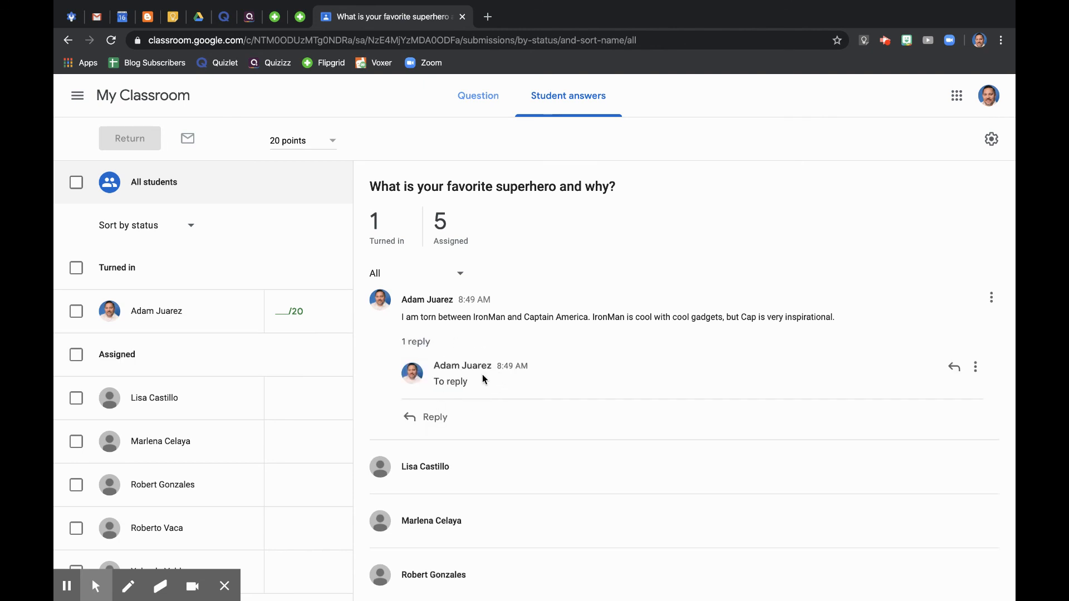
{"action": "scroll", "coordinate": [267, 479], "scroll_direction": "down", "scroll_amount": 2}
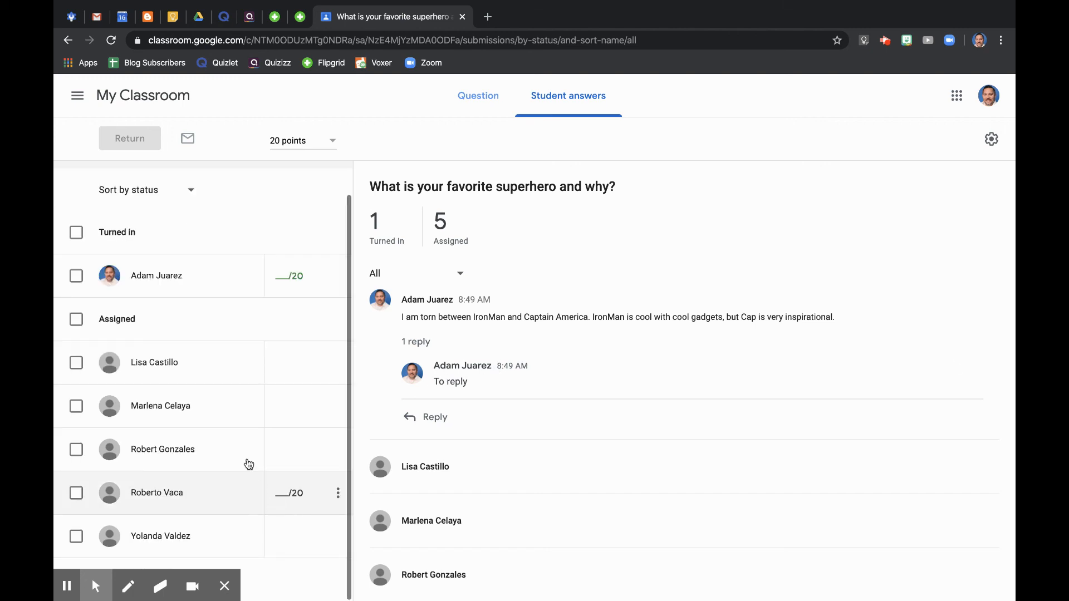
{"action": "scroll", "coordinate": [248, 462], "scroll_direction": "up", "scroll_amount": 2}
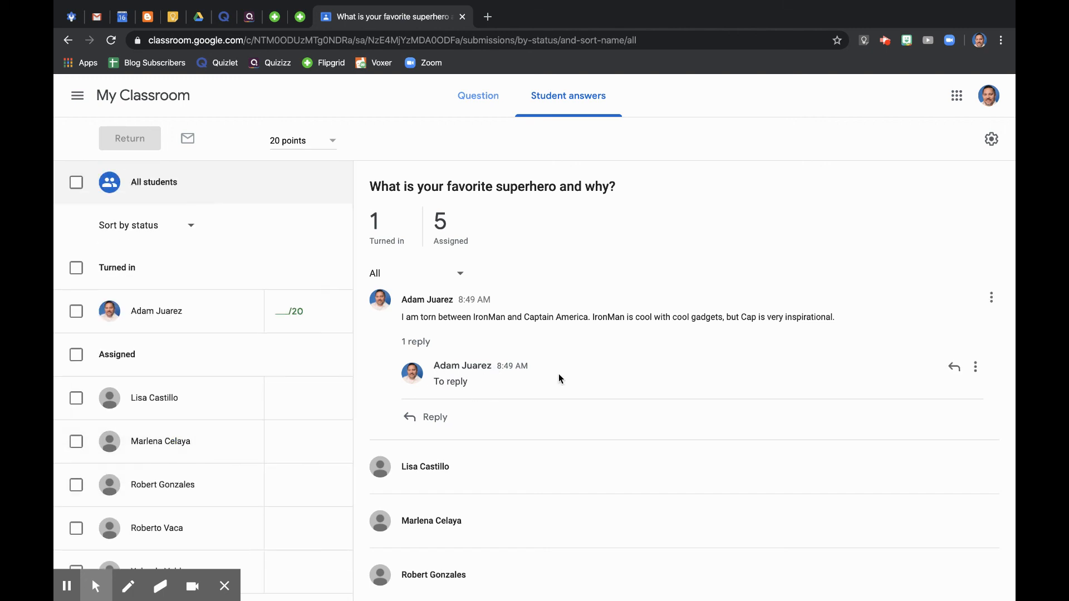